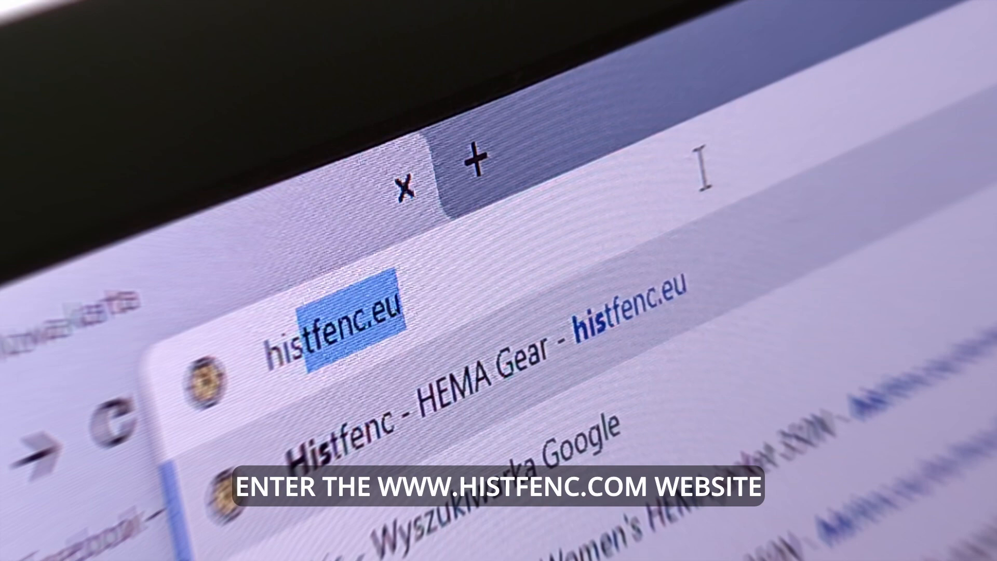
type("tfenc")
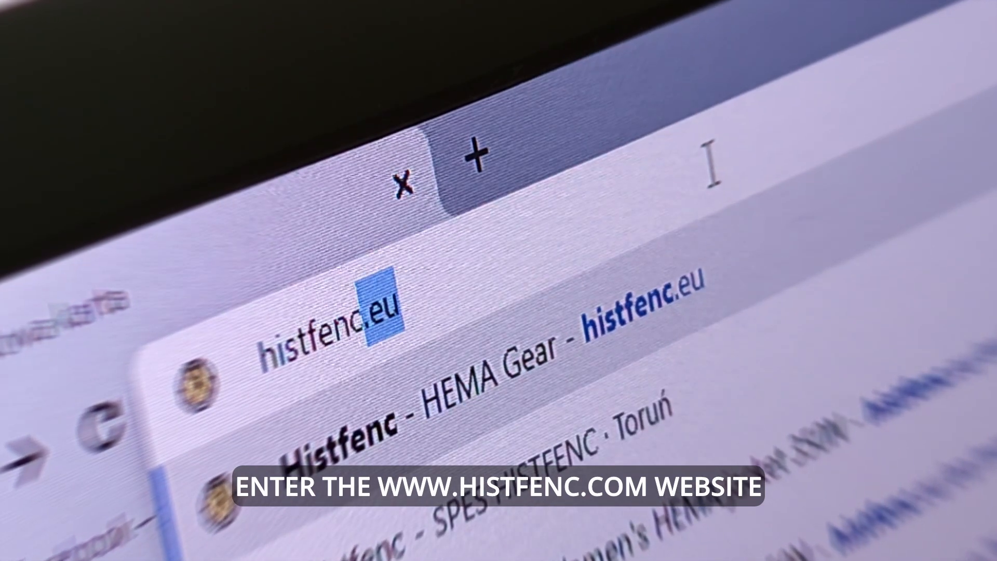
Step: Load the histfenc.eu website from the address bar
key("Return")
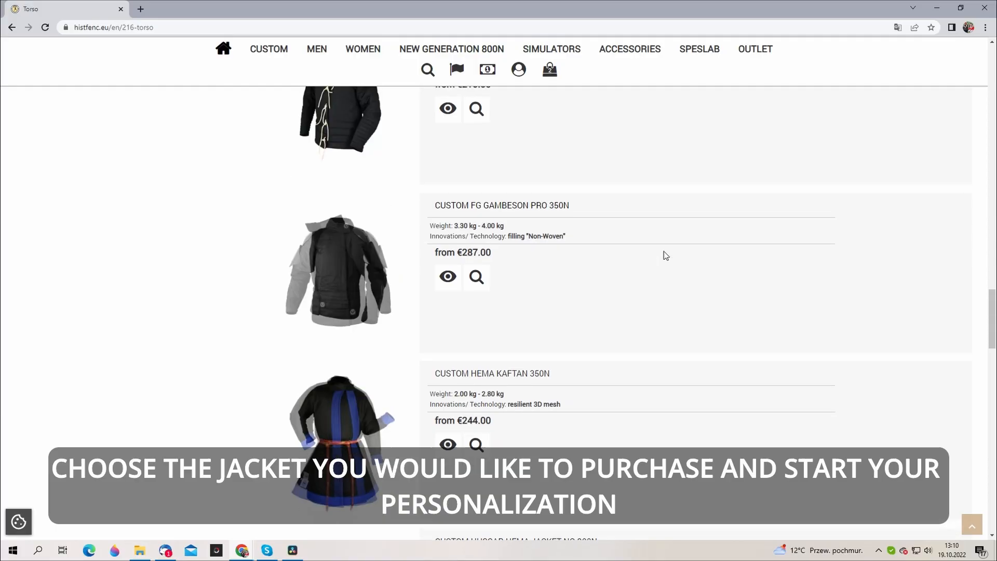
scroll(664, 255, "down", 2)
scroll(663, 254, "down", 2)
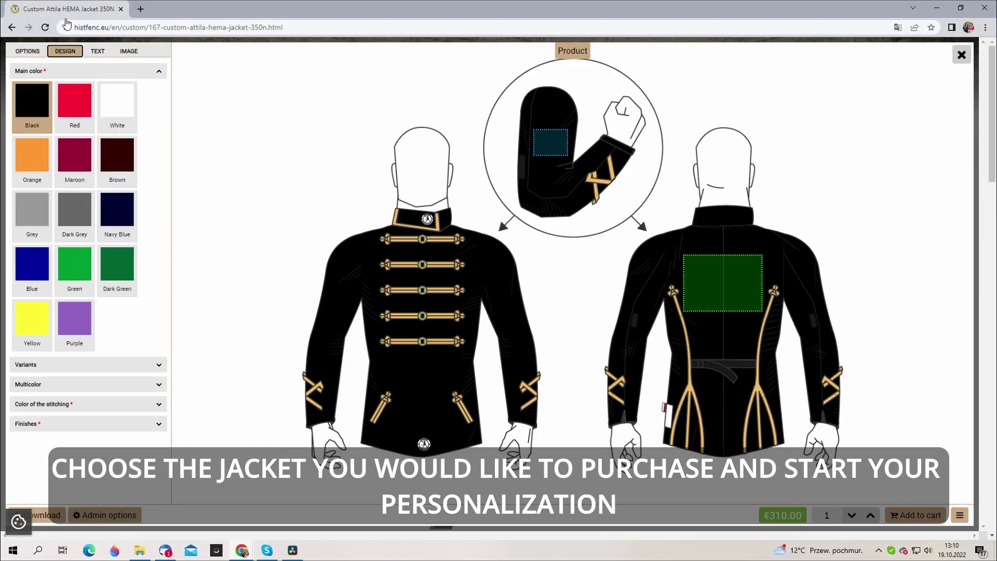
Step: Preview several main-colour swatches on the jacket and settle on Maroon
left_click(75, 101)
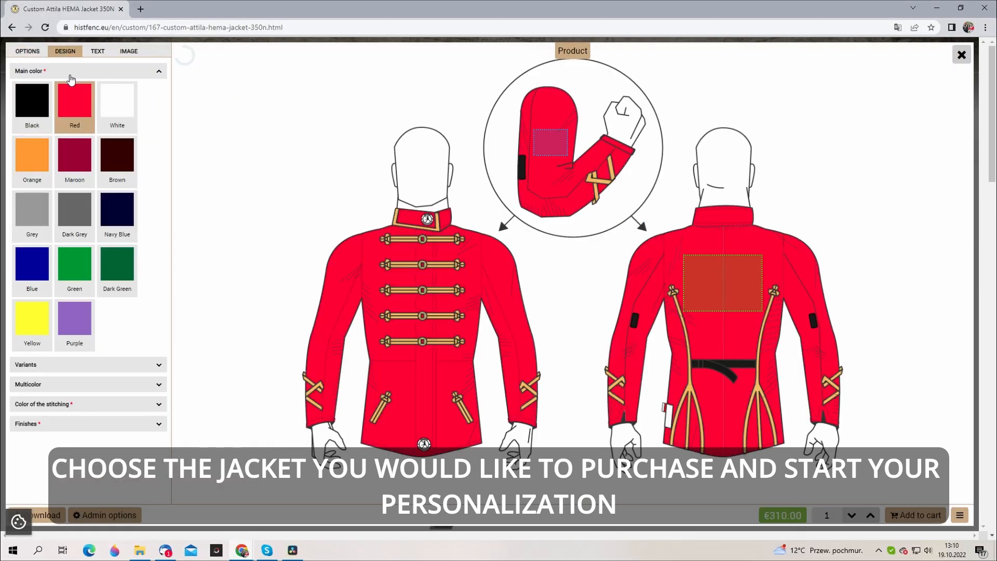
left_click(117, 101)
left_click(118, 145)
left_click(74, 151)
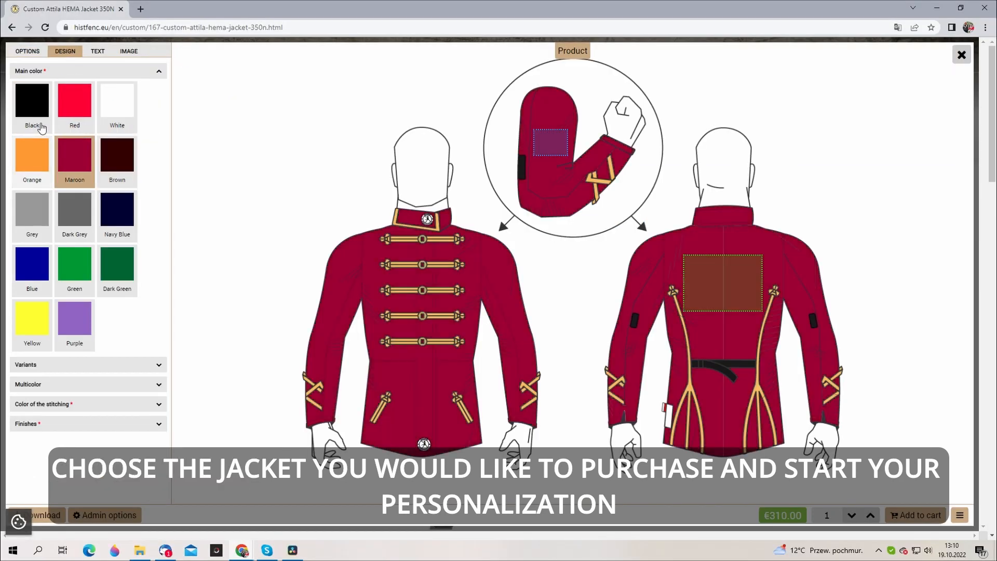
left_click(32, 156)
left_click(74, 210)
left_click(117, 209)
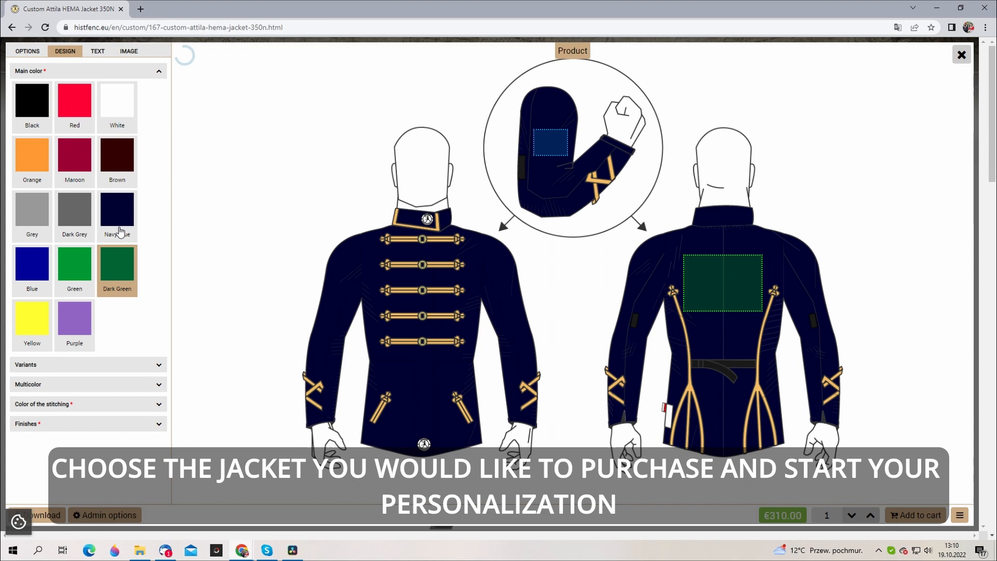
left_click(71, 281)
left_click(32, 319)
left_click(32, 265)
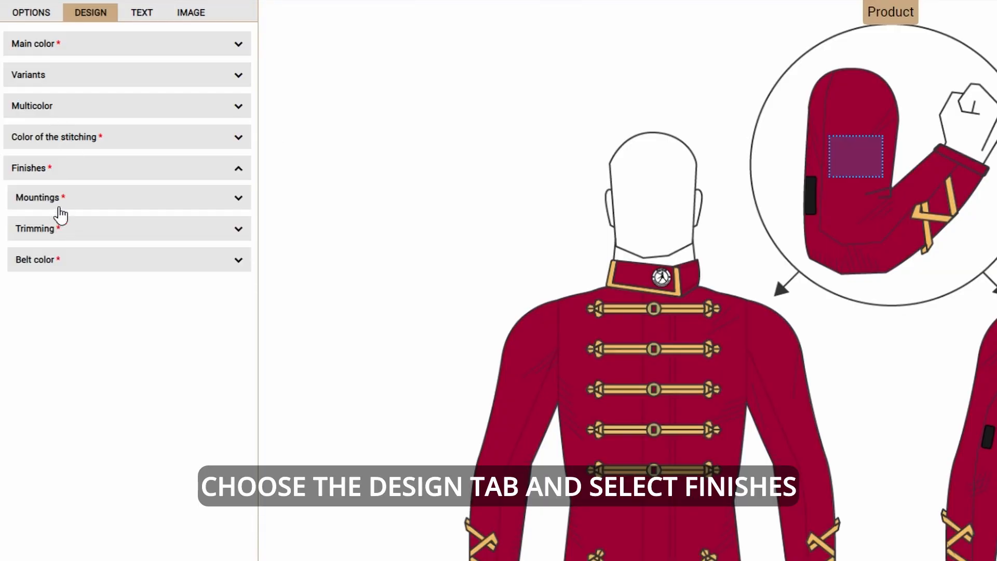
Step: Set the jacket trimming to White
left_click(61, 226)
left_click(78, 280)
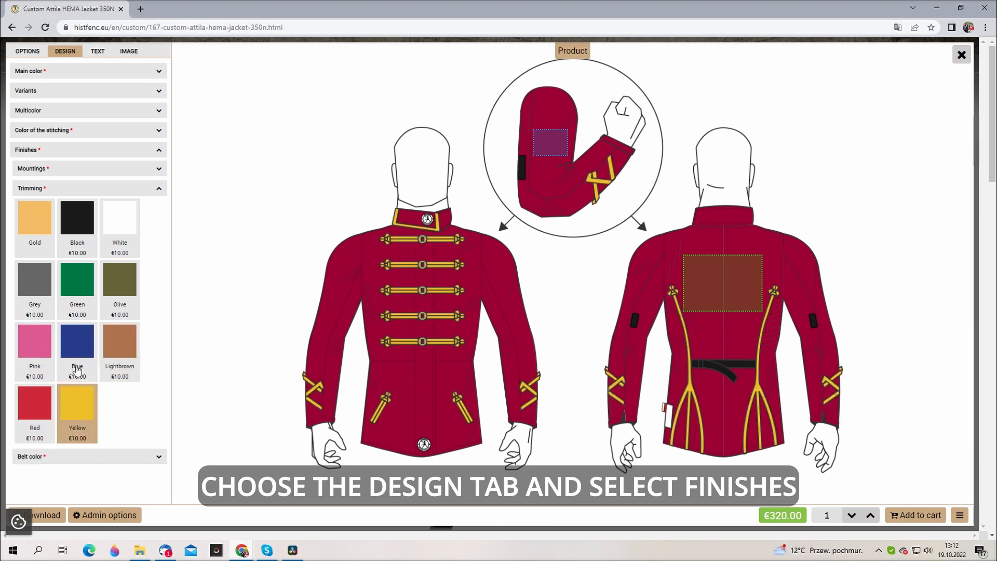
left_click(47, 188)
Step: Recolour the back belt from the Belt color choices
left_click(46, 208)
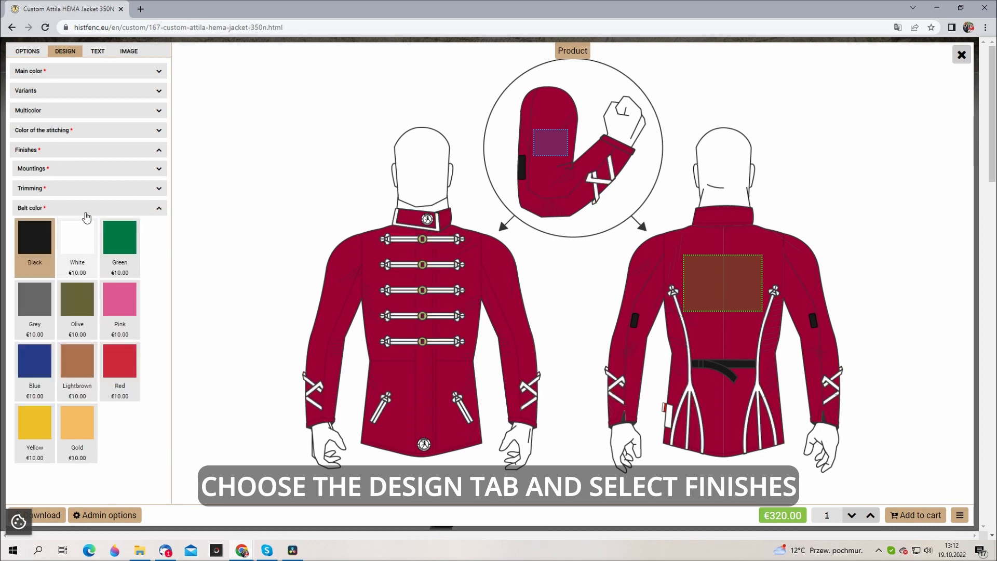
left_click(76, 292)
left_click(84, 214)
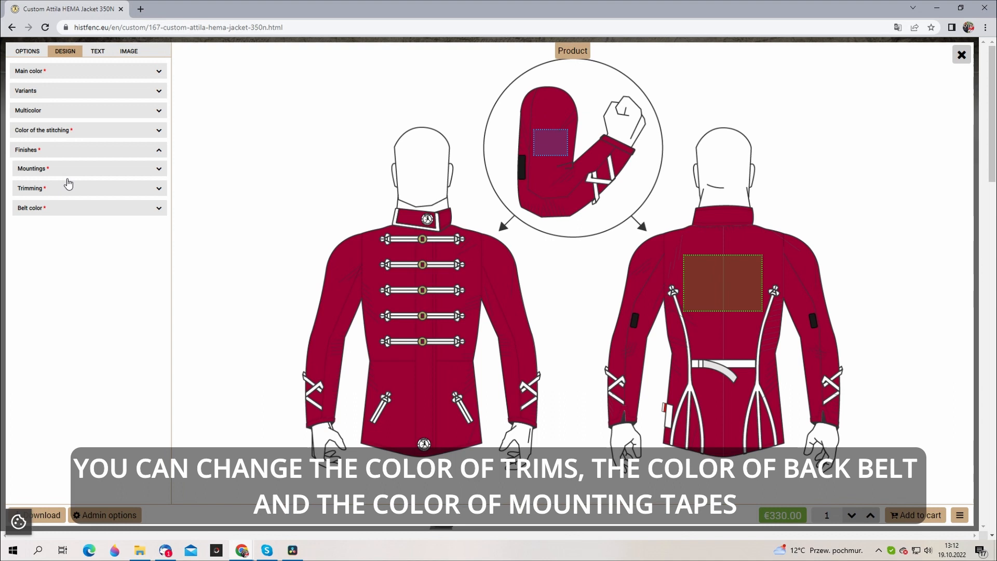
Step: Choose the mounting tape colour, then return to the Belt color choices
left_click(63, 168)
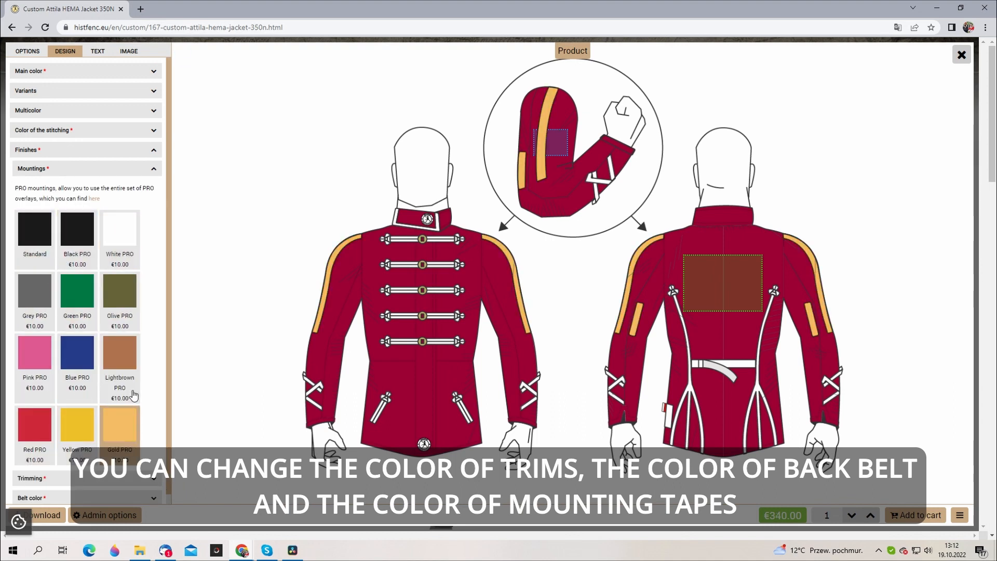
scroll(36, 392, "down", 1)
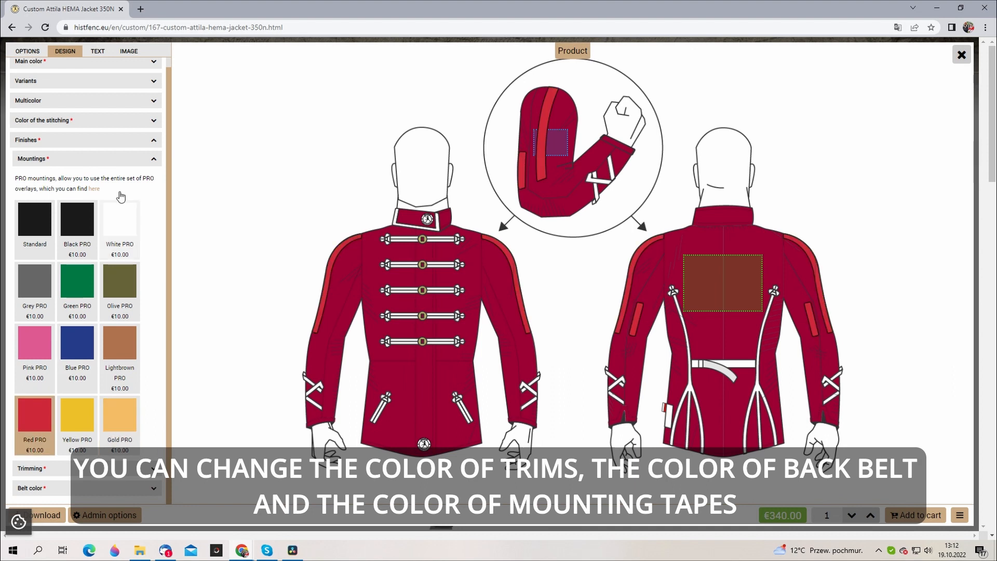
left_click(55, 158)
left_click(54, 201)
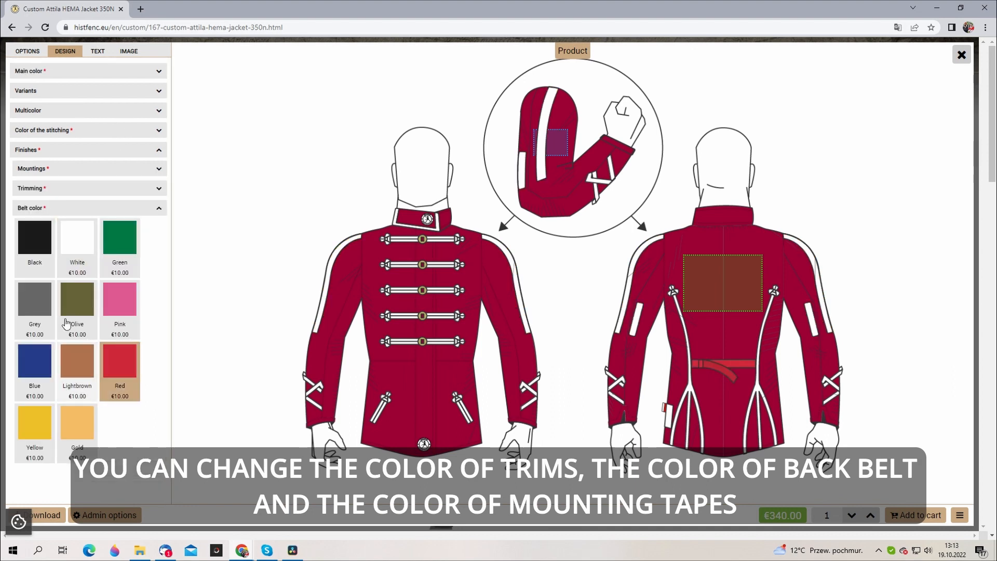
Step: Make the back belt Red and add the customised Attila jacket (€340) to the cart
left_click(34, 425)
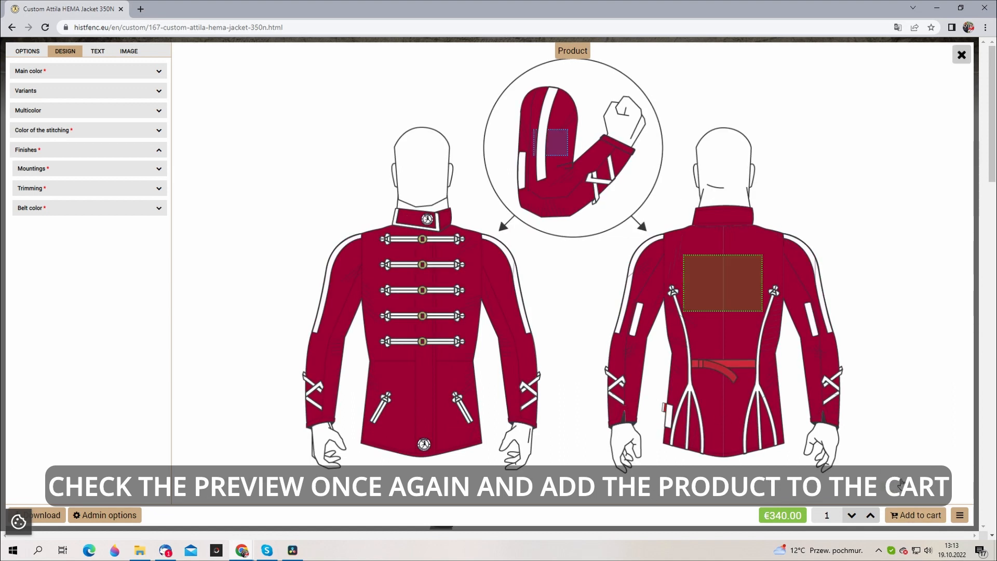
left_click(918, 515)
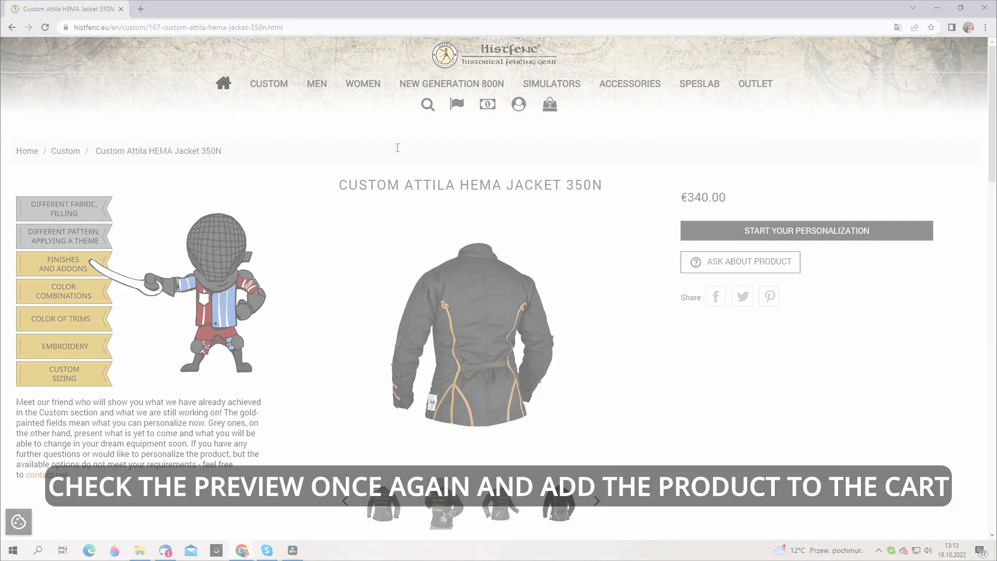